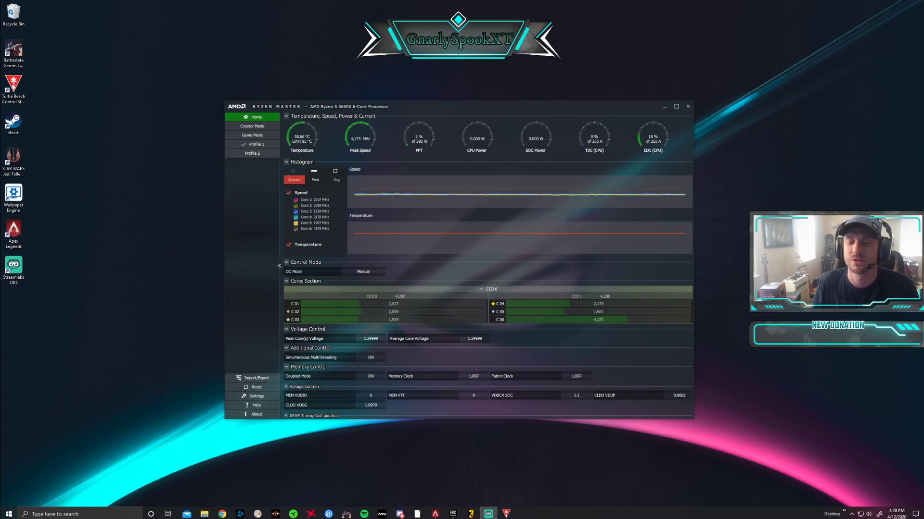
# Search Windows for Ryzen Master, then return to its window and open the Creator Mode profile.
pyautogui.click(64, 513)
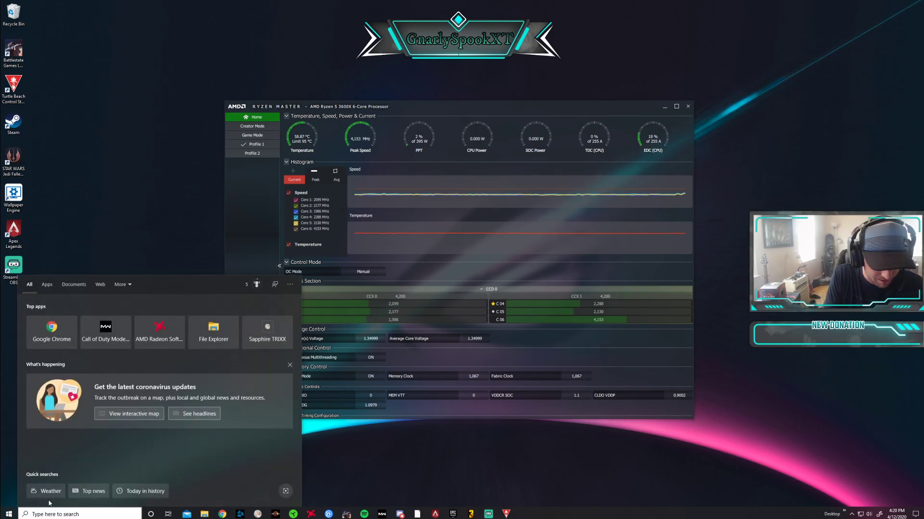
pyautogui.write('rysen')
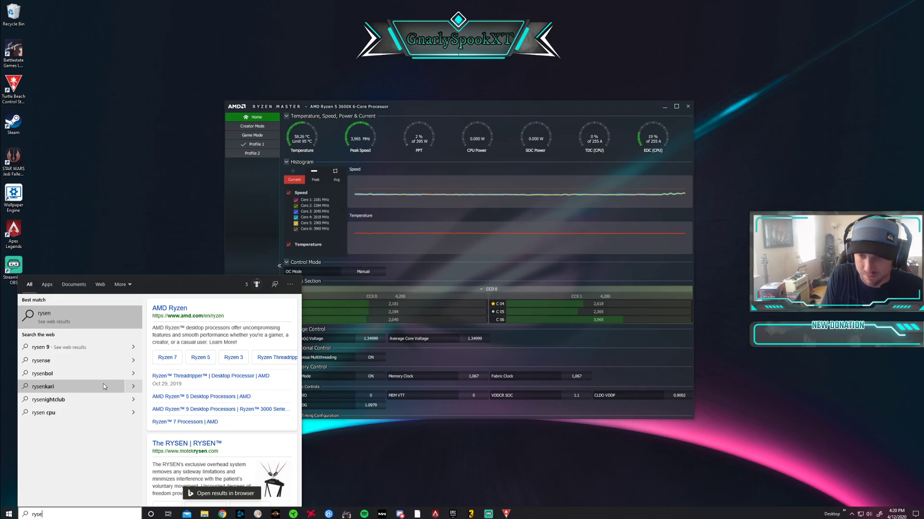
pyautogui.press('BackSpace')
pyautogui.press('BackSpace')
pyautogui.press('BackSpace')
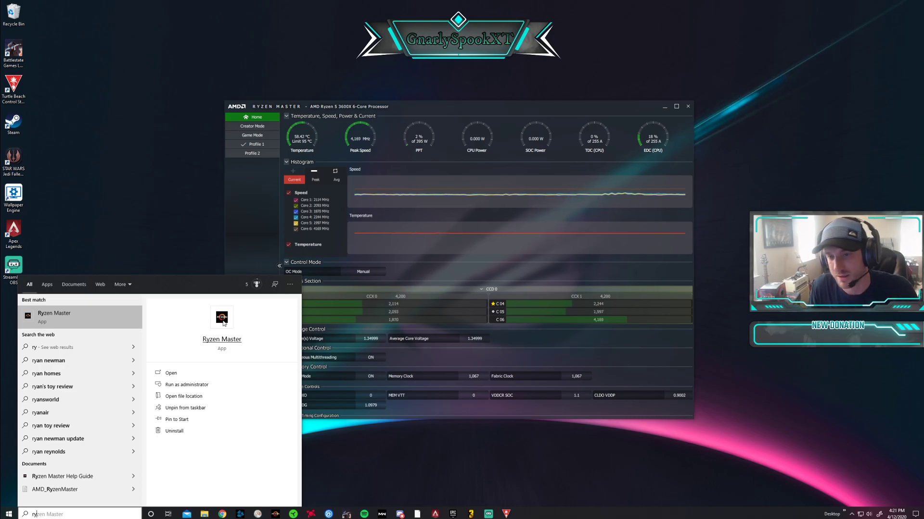
pyautogui.click(162, 215)
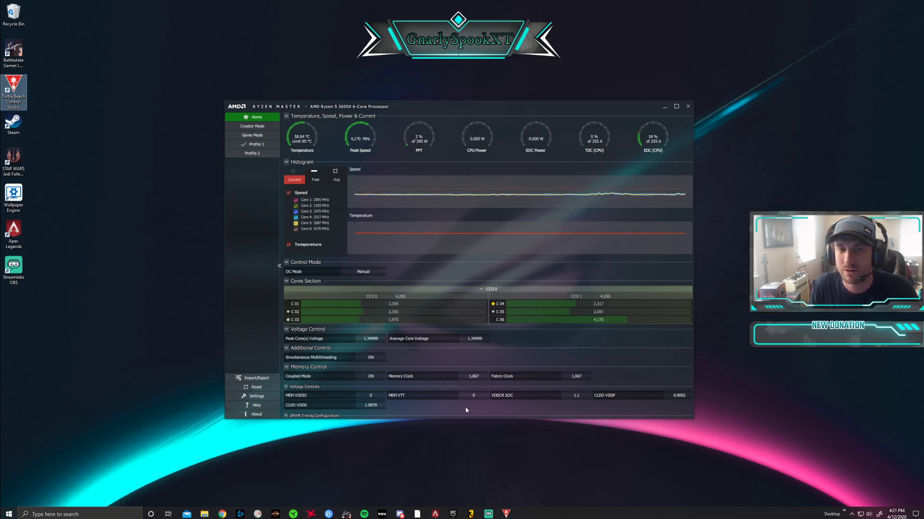
pyautogui.click(259, 117)
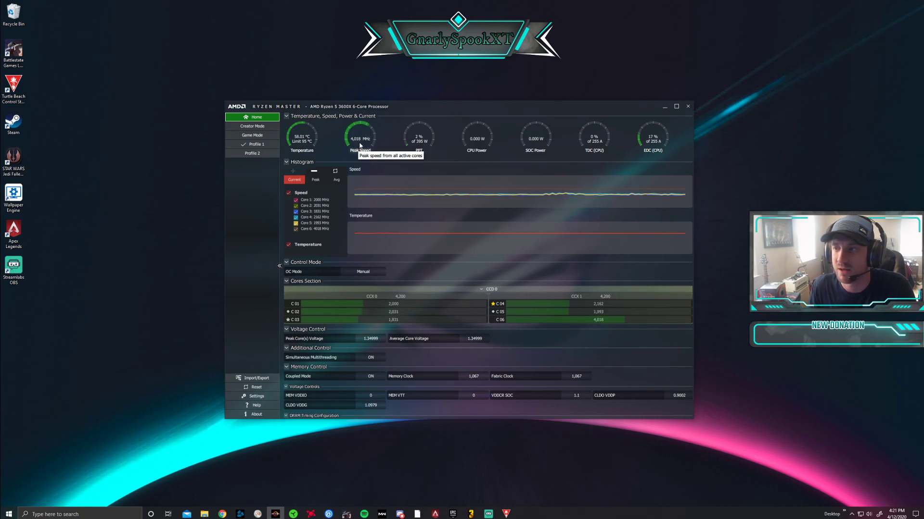
pyautogui.click(262, 126)
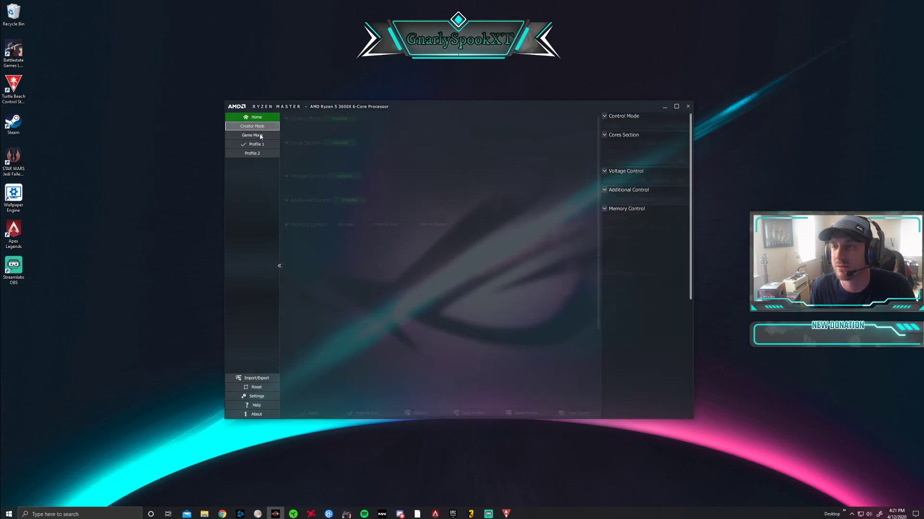
# Apply Creator Mode, check the Home dashboard, then view the Game Mode profile settings.
pyautogui.click(308, 414)
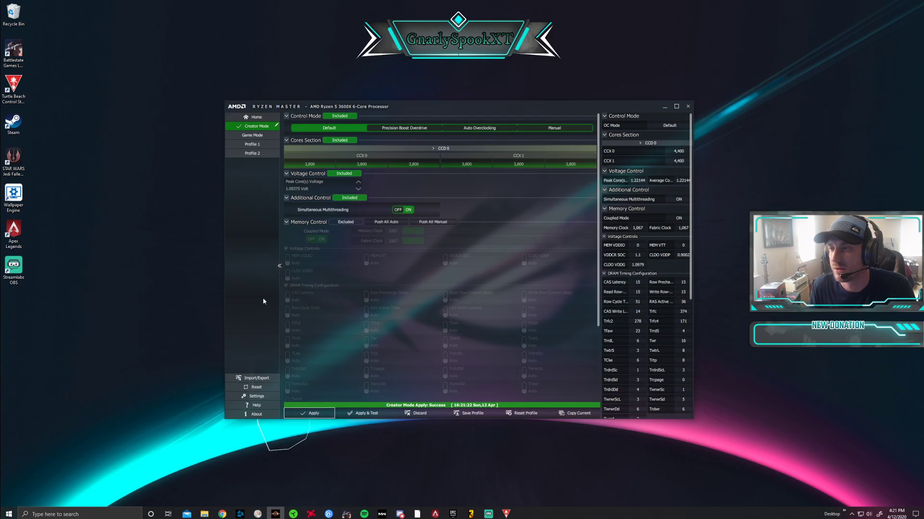
pyautogui.click(255, 117)
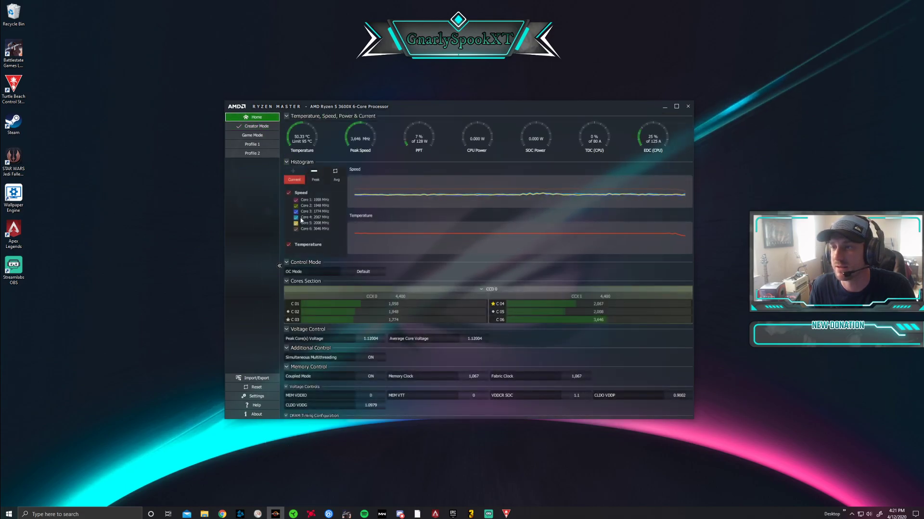
pyautogui.moveTo(493, 203)
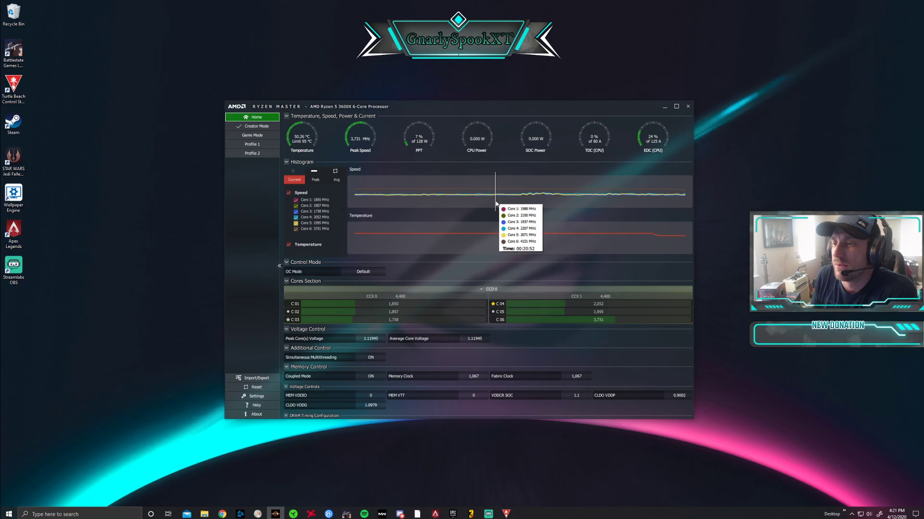
pyautogui.click(256, 136)
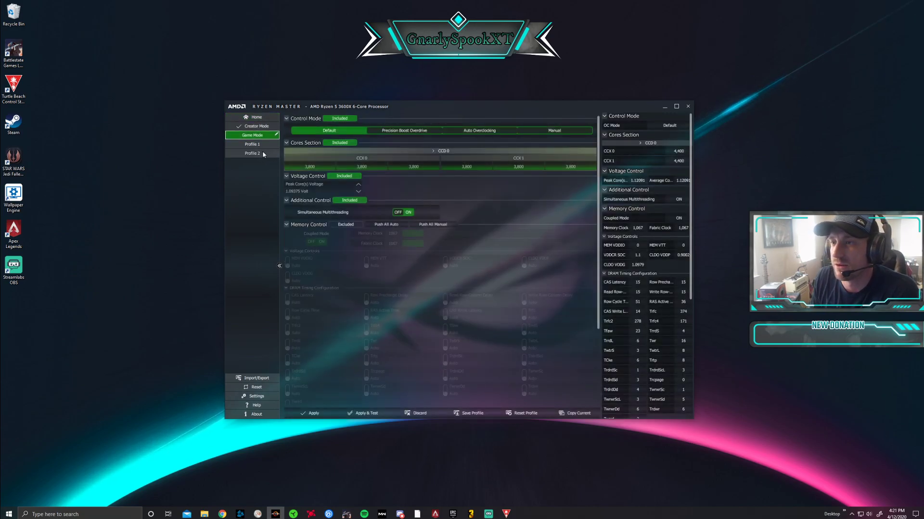
# Compare Profile 1 (Manual, 4200 MHz, 1.35 V) with Game Mode, ending on Profile 1.
pyautogui.click(261, 148)
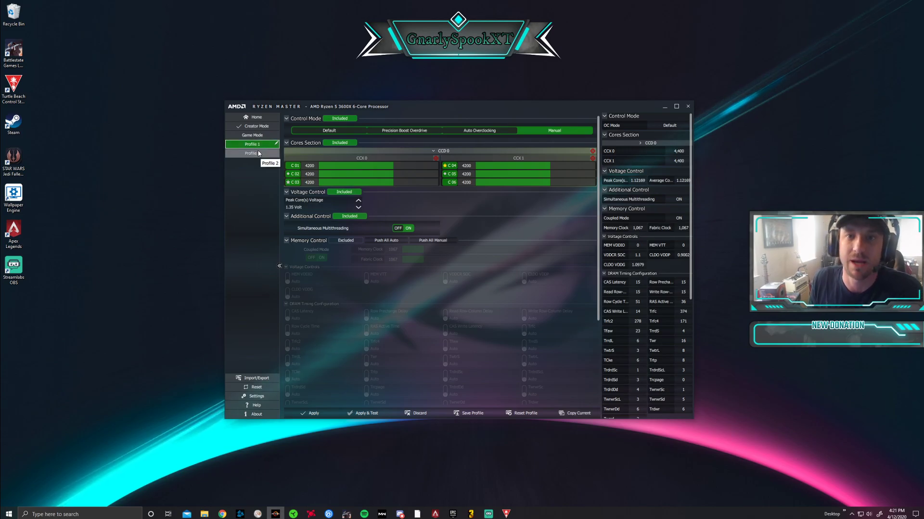
pyautogui.click(259, 136)
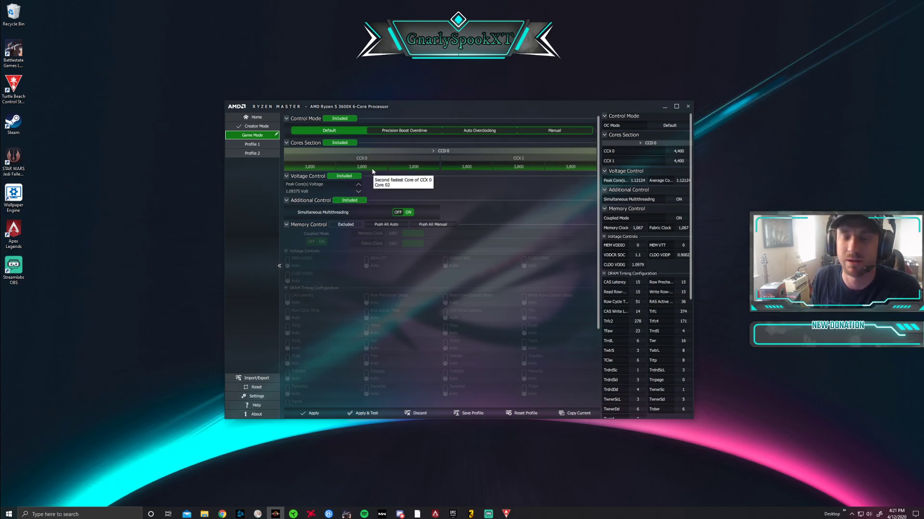
pyautogui.click(258, 145)
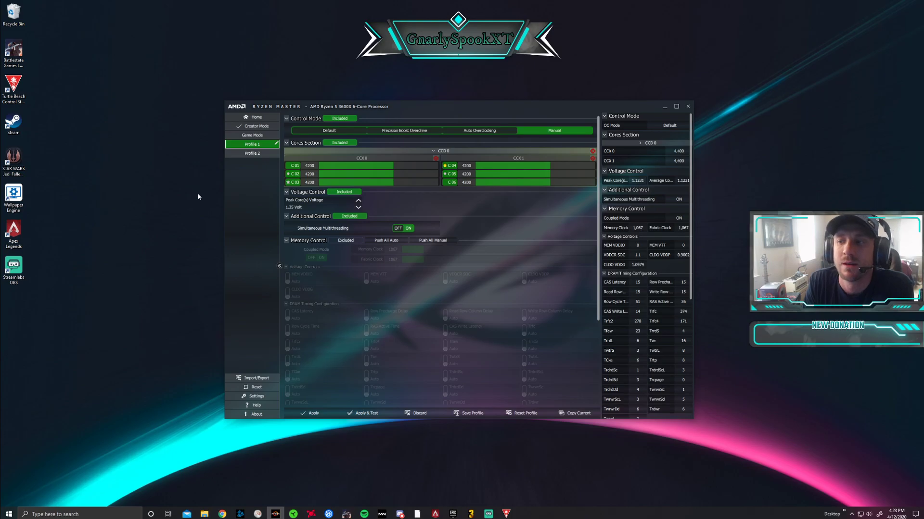
pyautogui.click(260, 127)
# Check the Home dashboard, then reopen Profile 1 showing 4200 MHz cores at 1.35 V.
pyautogui.click(252, 117)
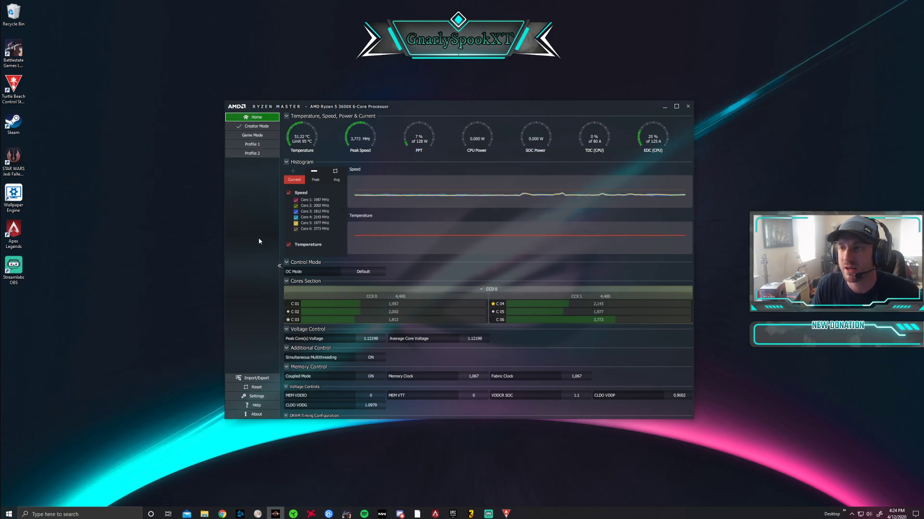
pyautogui.click(254, 145)
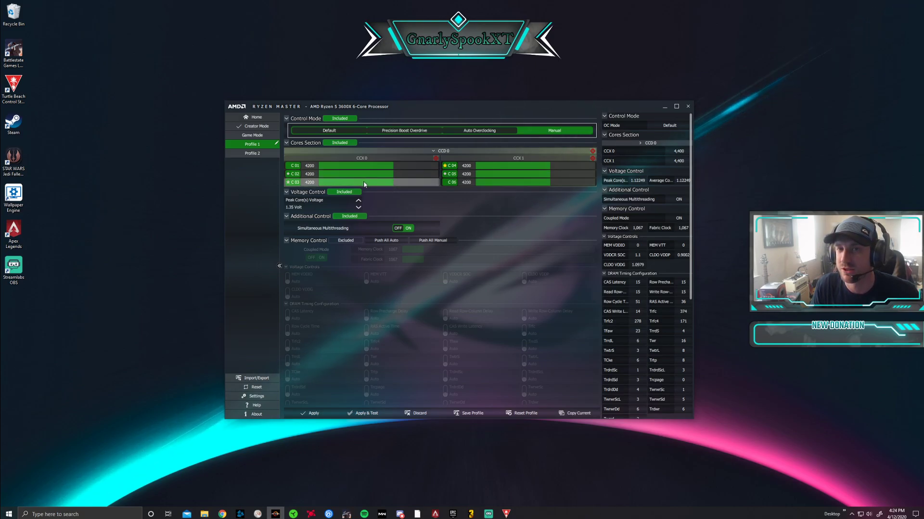
pyautogui.moveTo(403, 184)
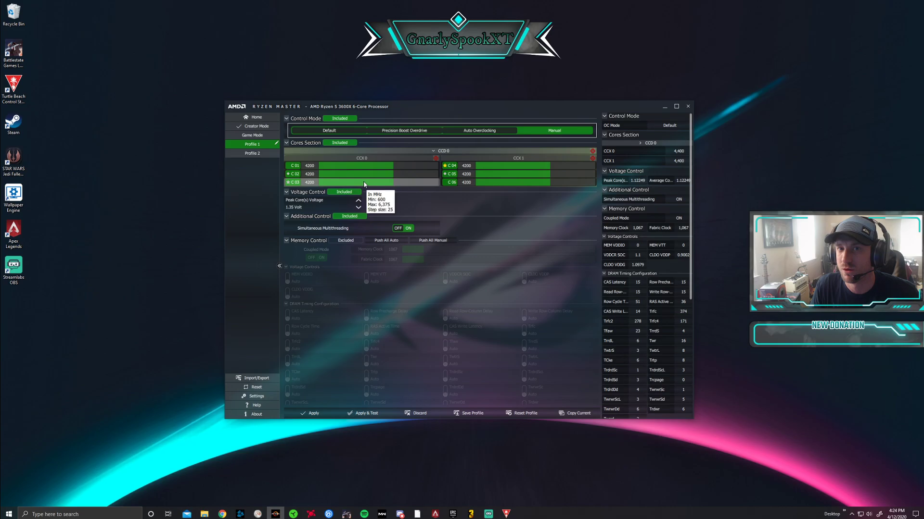
pyautogui.moveTo(402, 167)
pyautogui.click(393, 168)
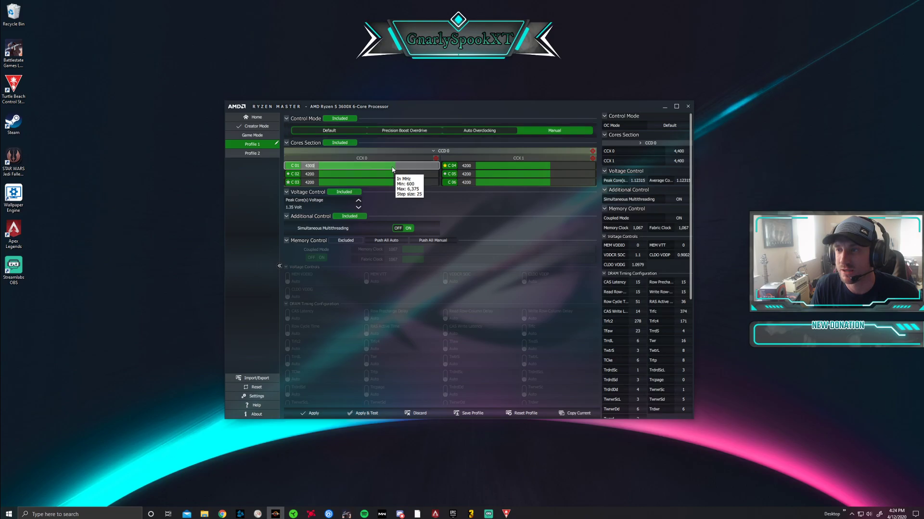
pyautogui.moveTo(385, 166)
pyautogui.mouseDown()
pyautogui.moveTo(404, 167)
pyautogui.moveTo(393, 170)
pyautogui.mouseUp()
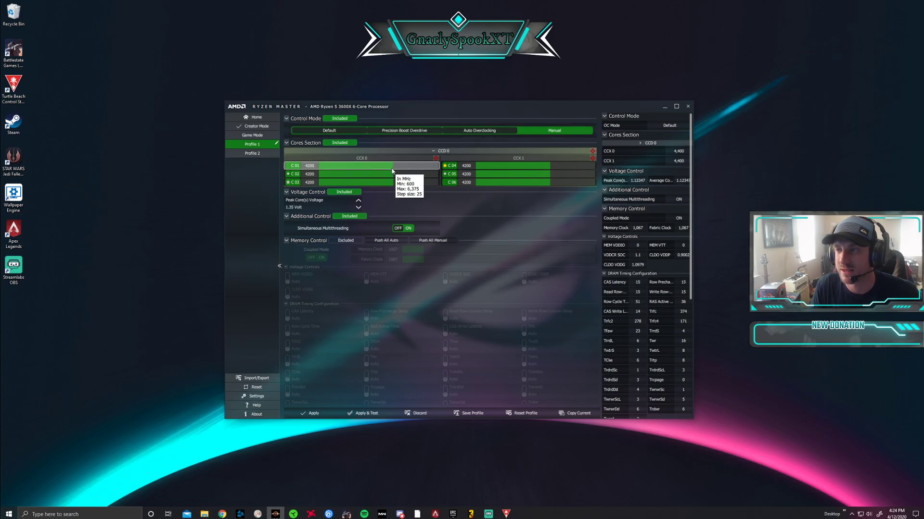
pyautogui.moveTo(393, 171); pyautogui.dragTo(393, 171)
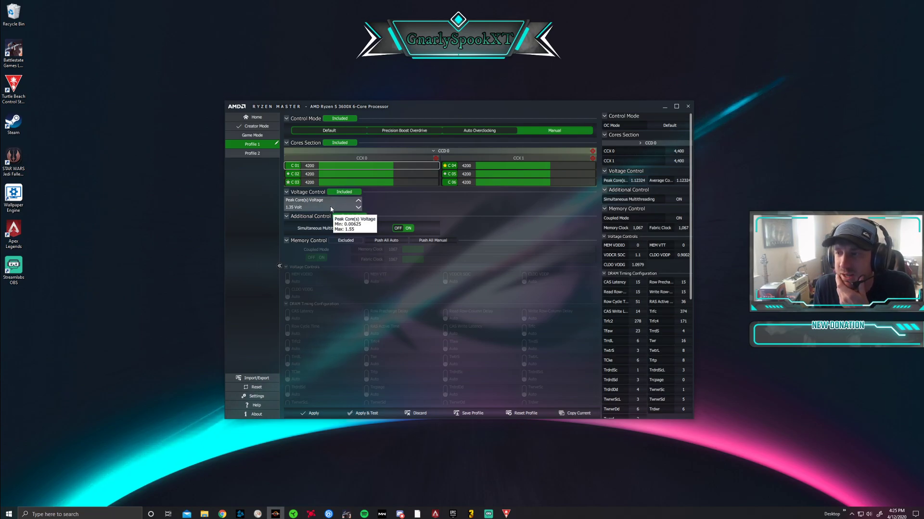
# Compare with Creator Mode defaults, then step Profile 1's peak core voltage back to 1.35 V.
pyautogui.click(257, 127)
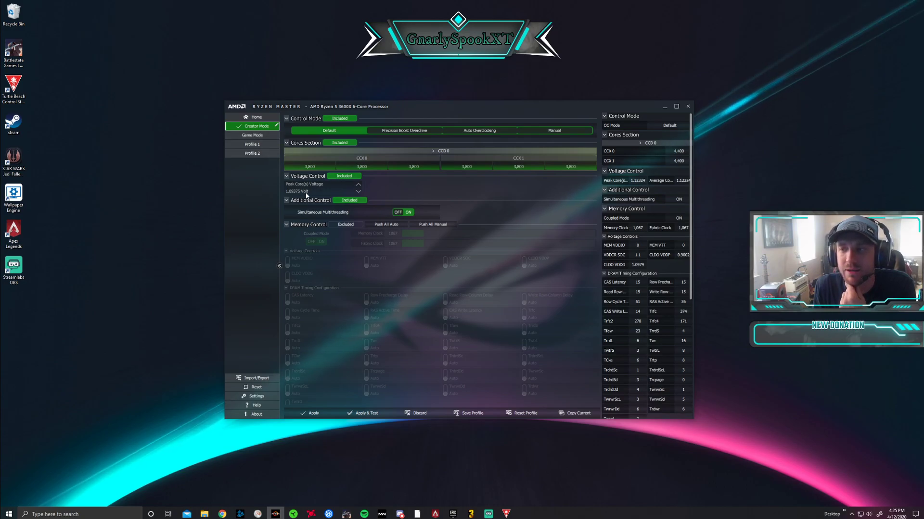
pyautogui.click(255, 144)
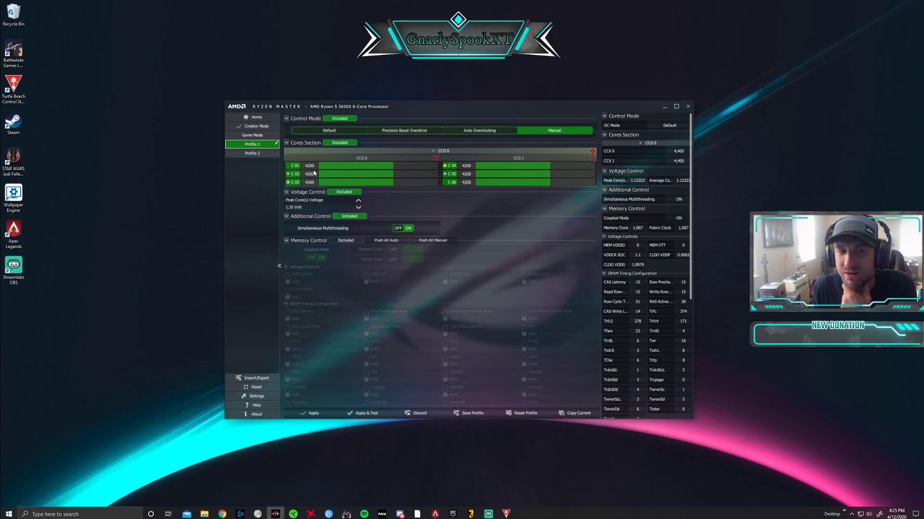
pyautogui.click(359, 208)
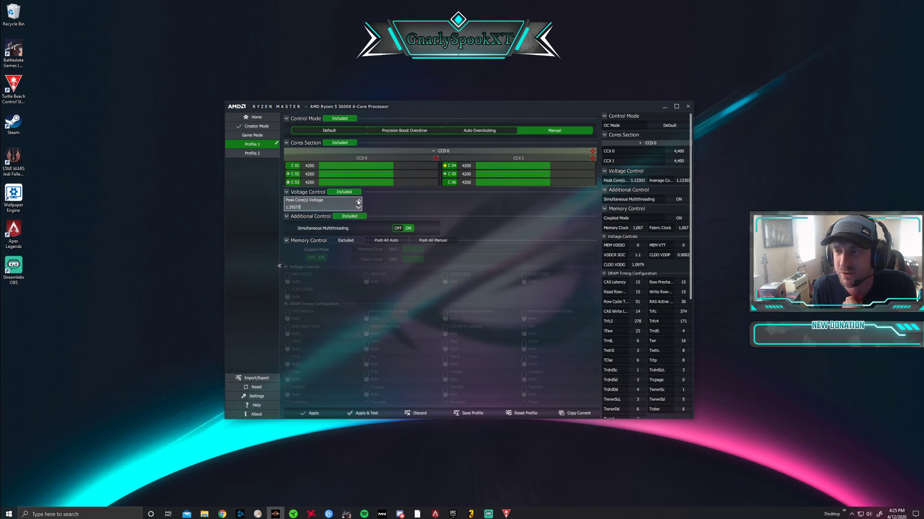
pyautogui.click(359, 201)
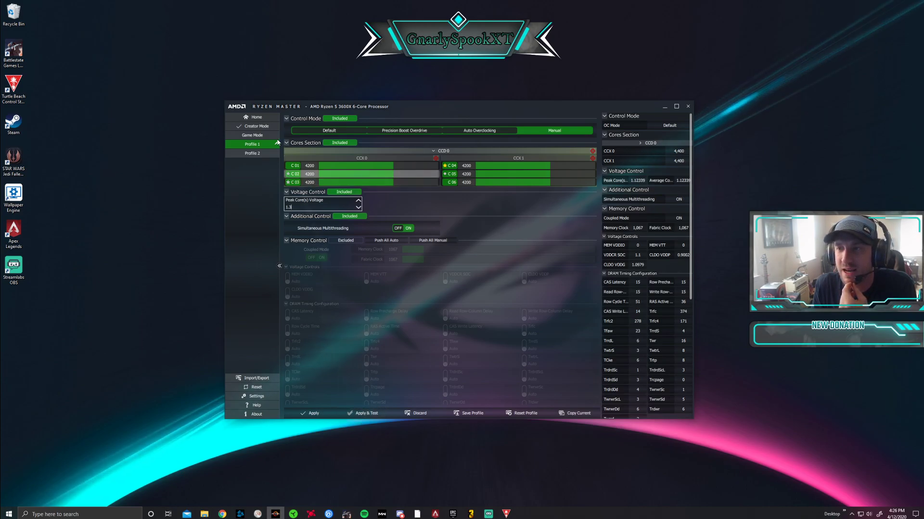
pyautogui.click(358, 201)
pyautogui.click(358, 201)
pyautogui.click(358, 201)
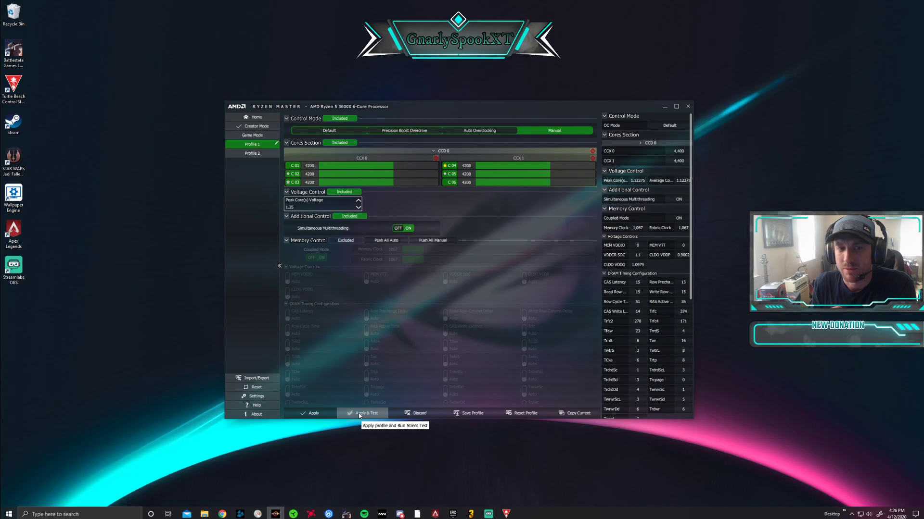
# Apply and stress-test Profile 1, then confirm Manual mode near 4,165 MHz at 1.35 V.
pyautogui.click(358, 415)
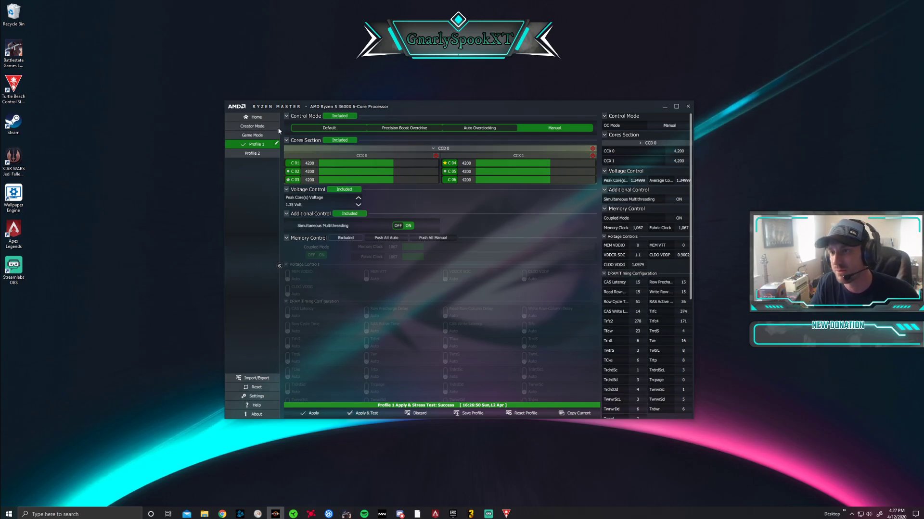
pyautogui.click(252, 117)
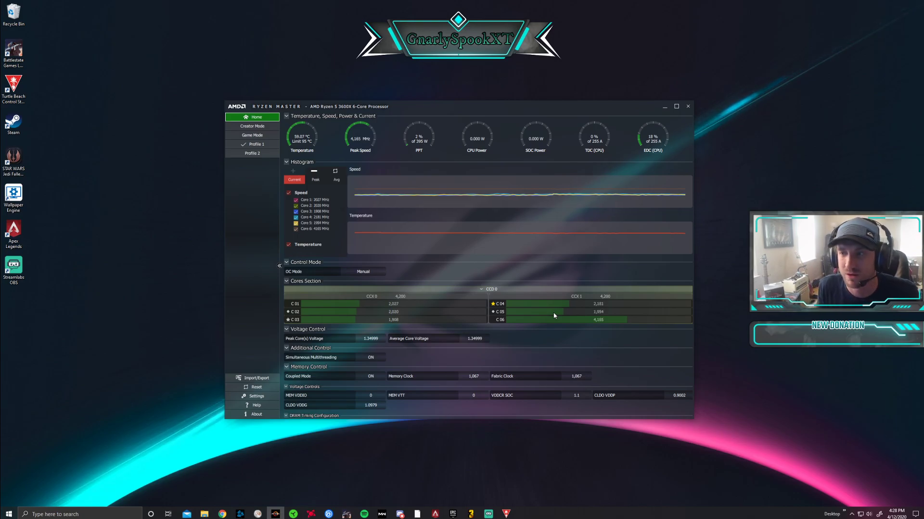
# Reopen Profile 1 showing all six cores at 4200 MHz and 1.35 V peak voltage.
pyautogui.click(255, 144)
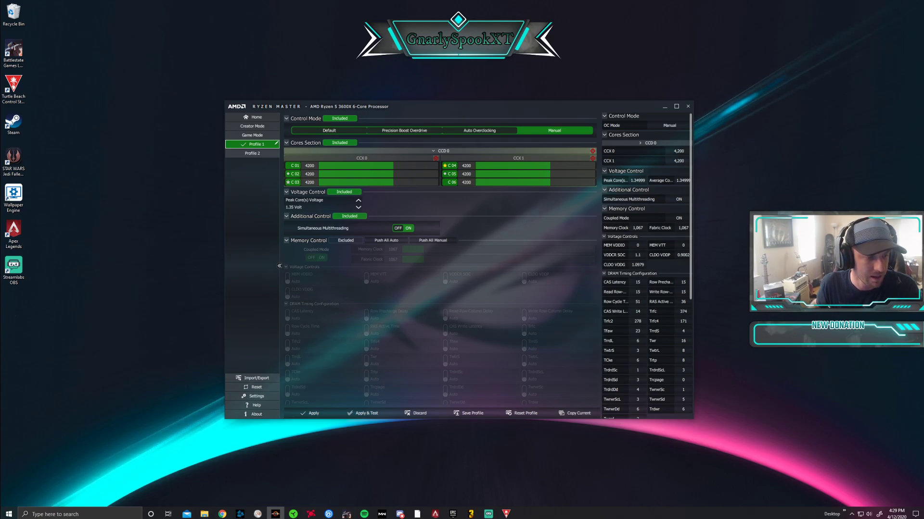
pyautogui.click(222, 514)
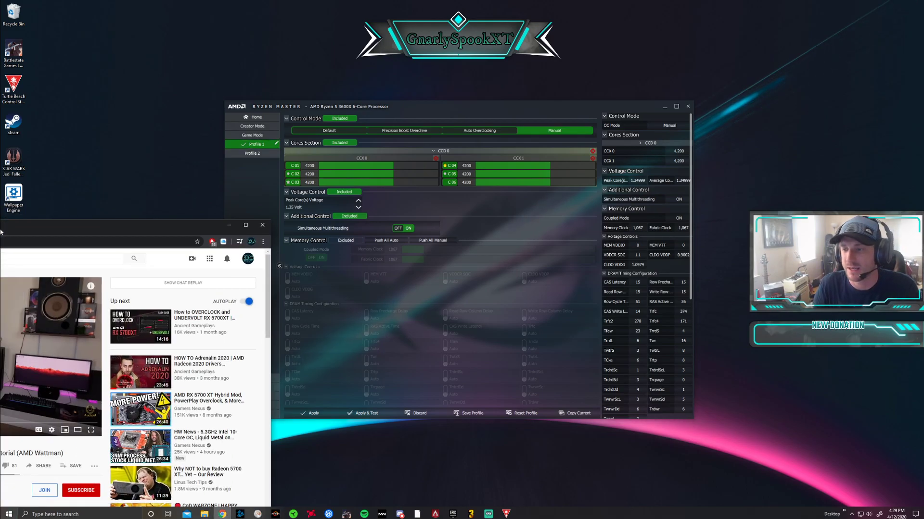
pyautogui.moveTo(134, 225); pyautogui.dragTo(348, 74)
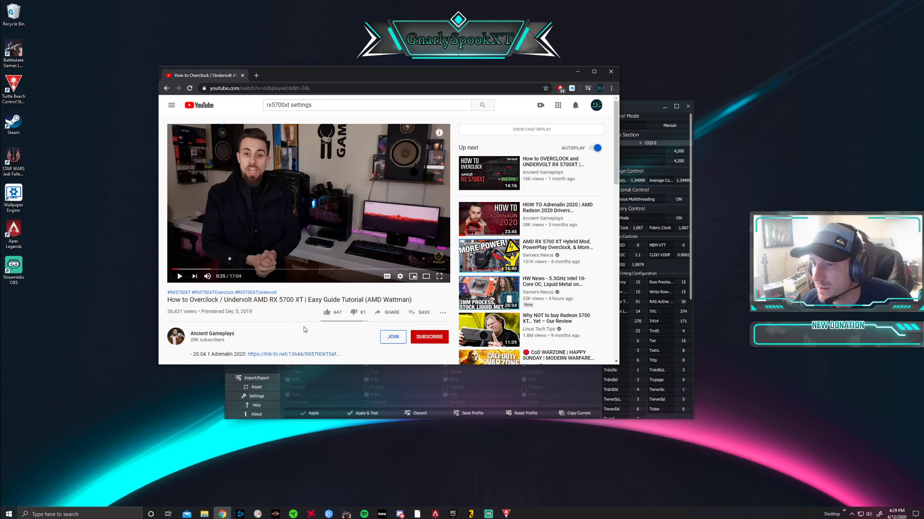
pyautogui.scroll(-1, 234, 339)
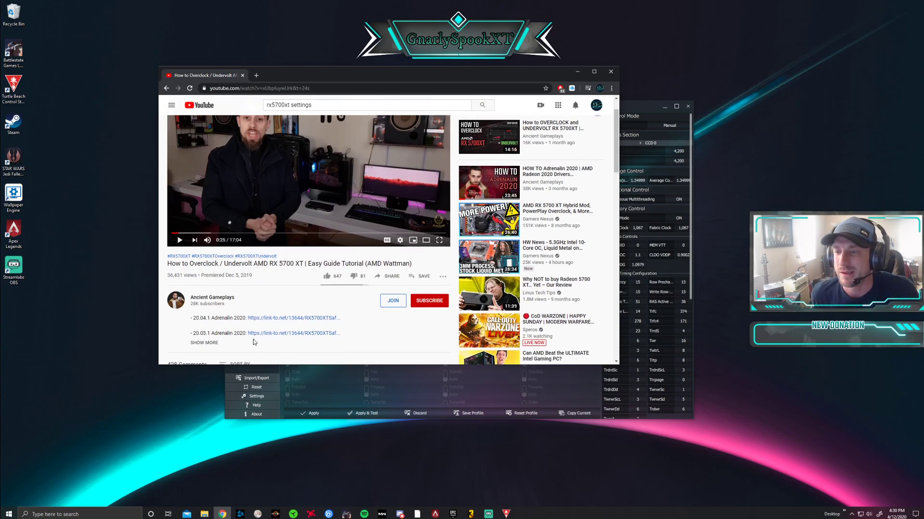
pyautogui.scroll(1, 253, 339)
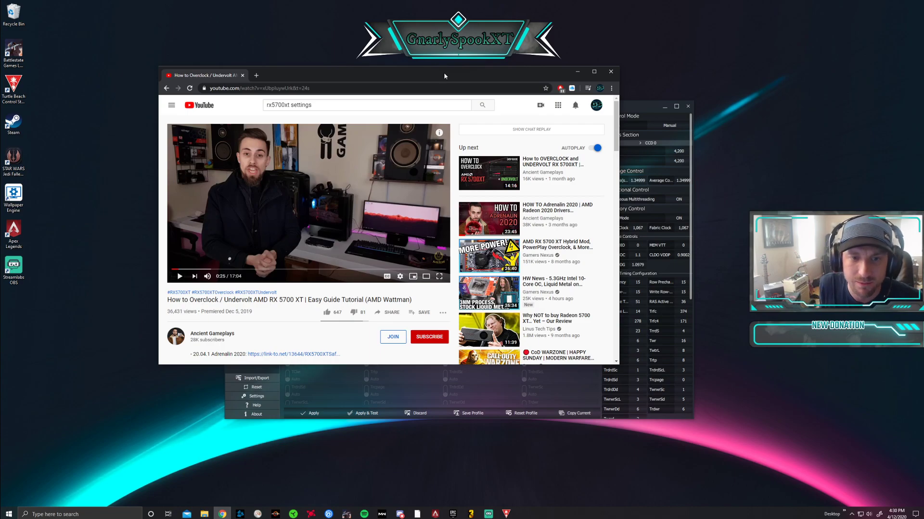
pyautogui.click(577, 72)
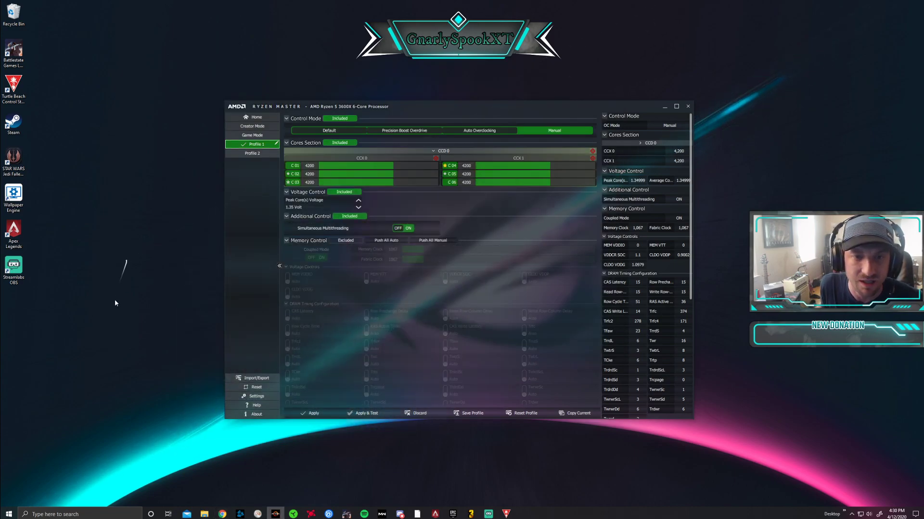